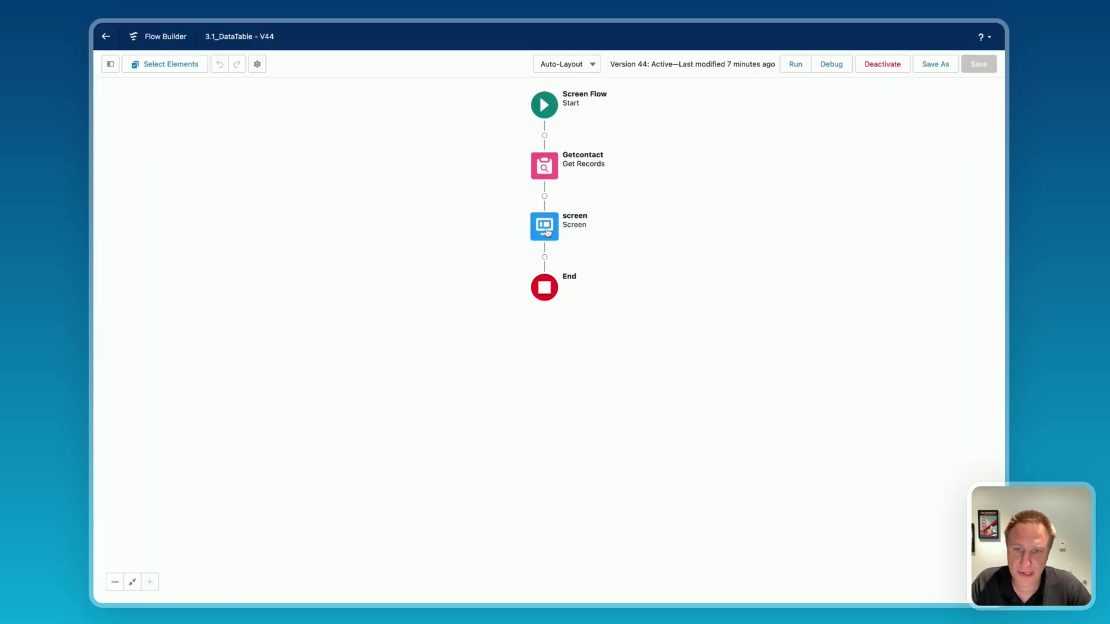
# Open the 3.1_DataTable flow's screen element for editing.
pyautogui.doubleClick(548, 232)
# Open the Avonni Data Table's Component Builder and expand its Header settings.
pyautogui.click(335, 159)
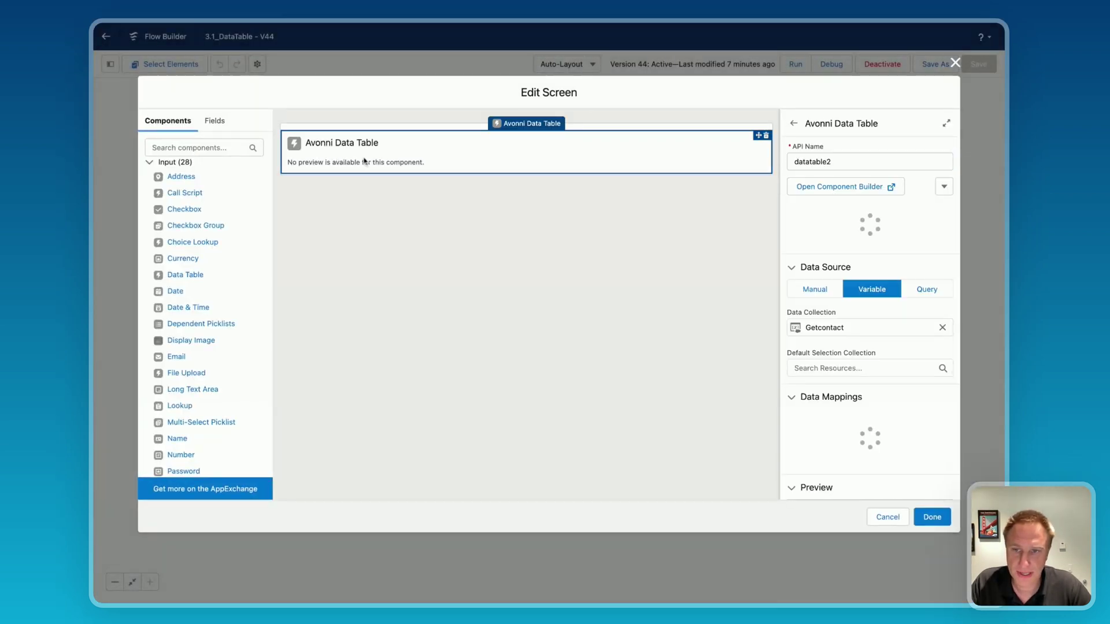
pyautogui.click(831, 193)
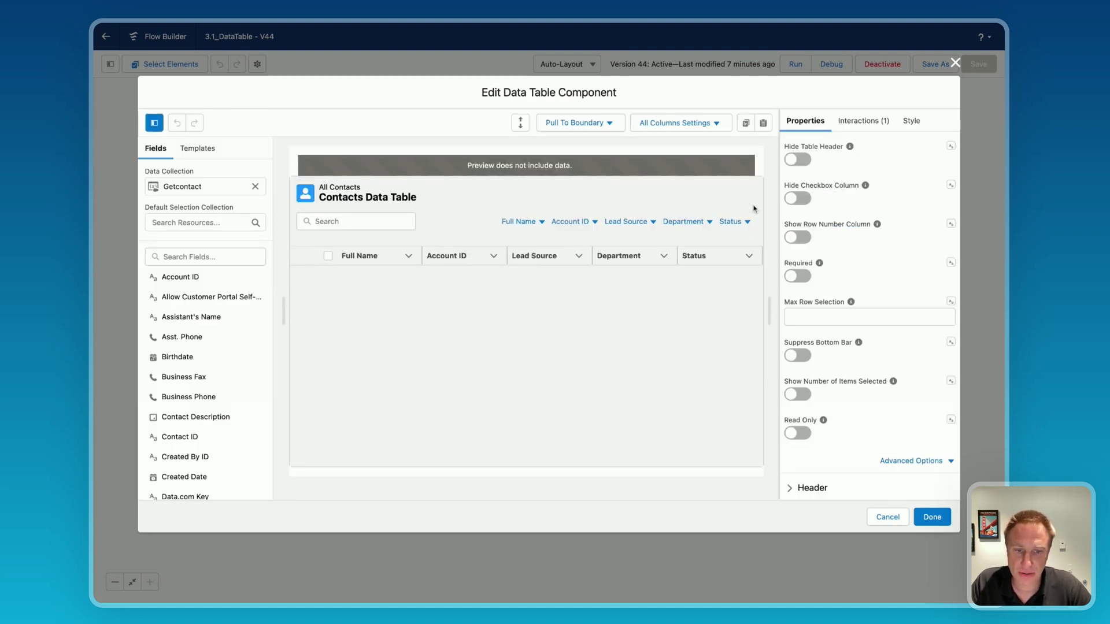
pyautogui.scroll(-5, 841, 376)
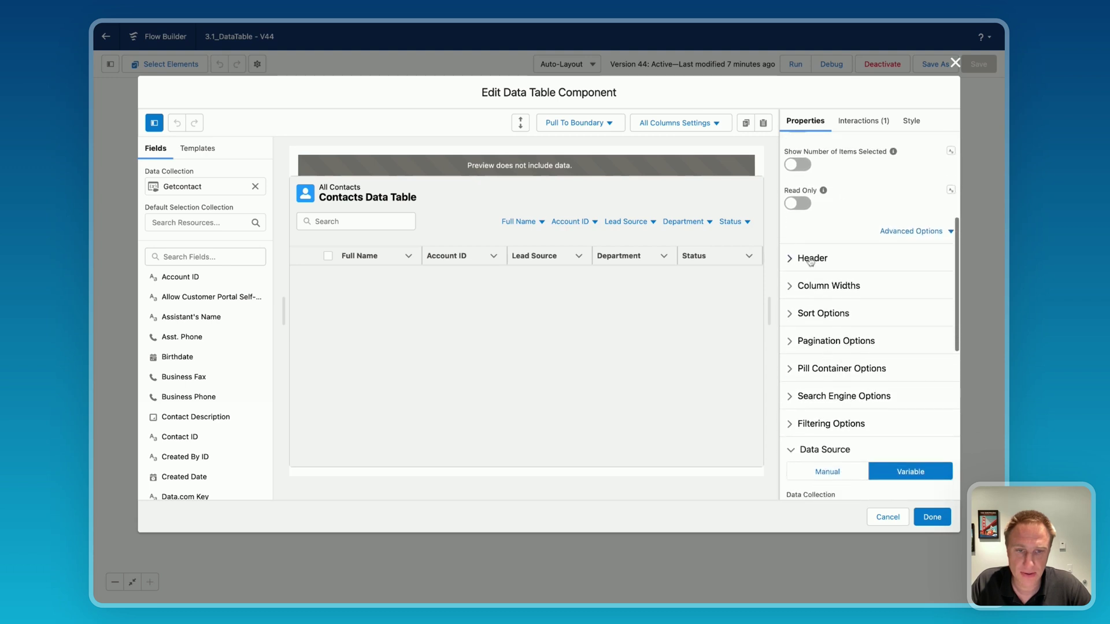
pyautogui.click(809, 262)
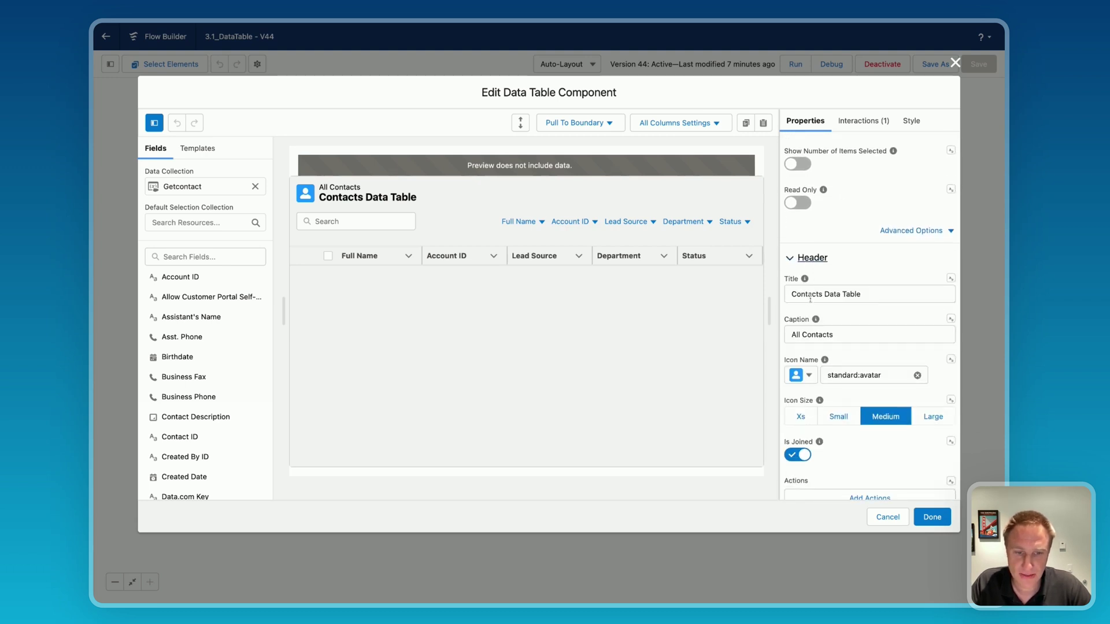
pyautogui.scroll(-2, 828, 380)
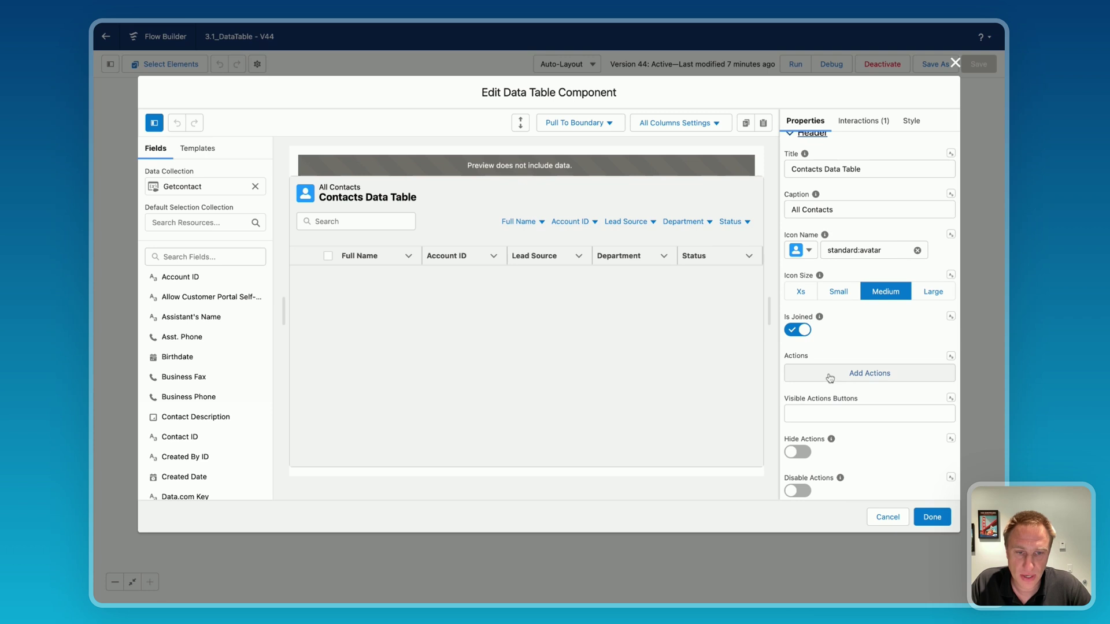
# Add a header action labelled 'Export' with the utility:download icon and save it.
pyautogui.click(829, 376)
pyautogui.write('E')
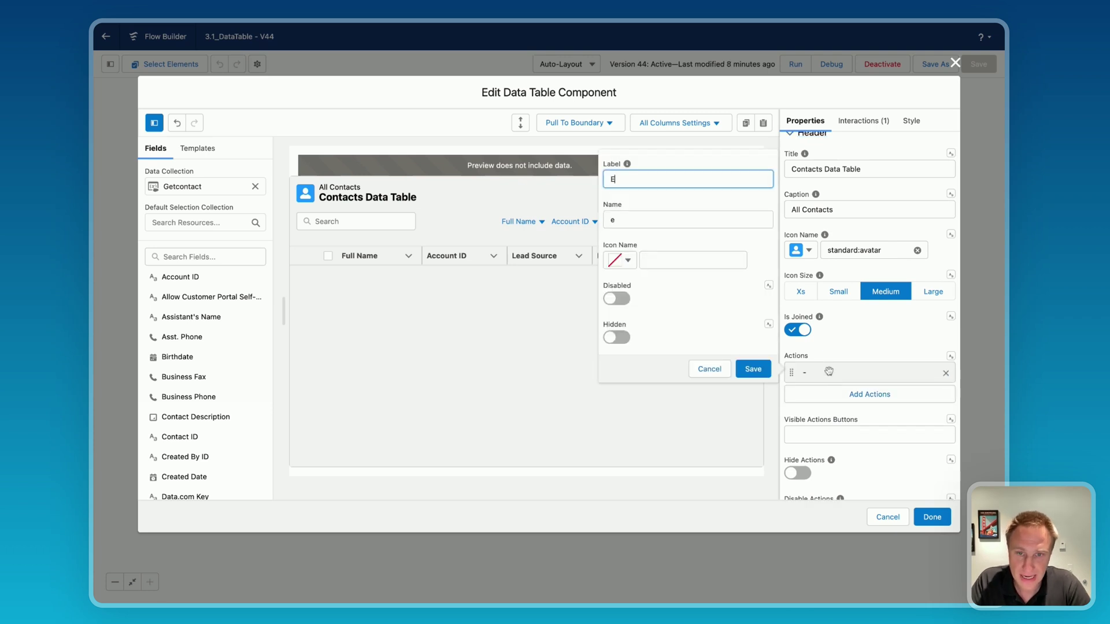
pyautogui.write('xport')
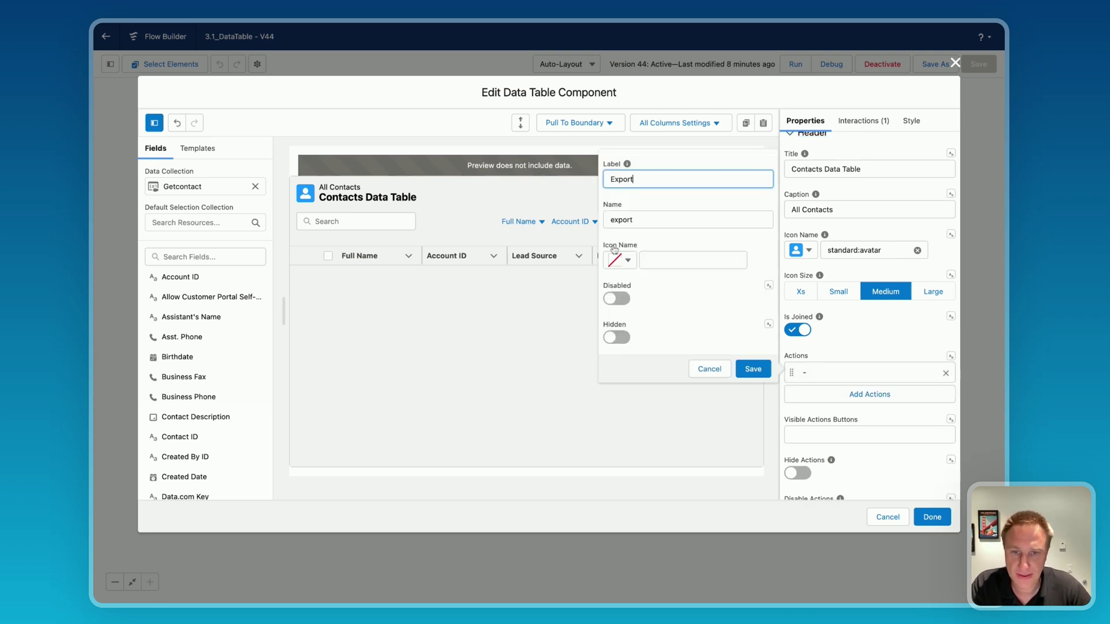
pyautogui.click(618, 261)
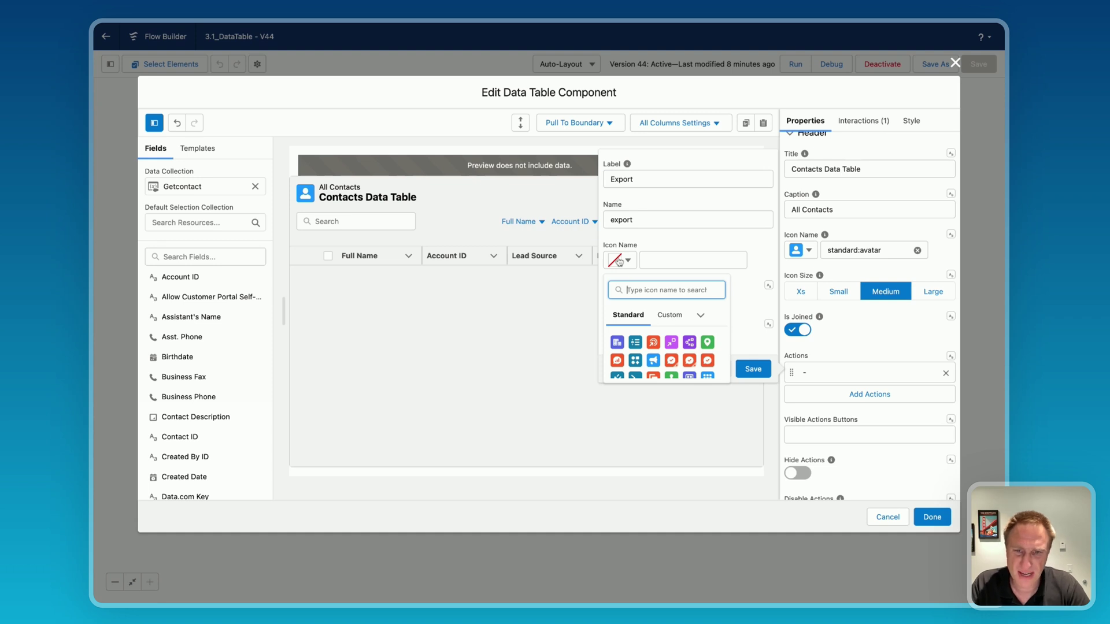
pyautogui.write('export')
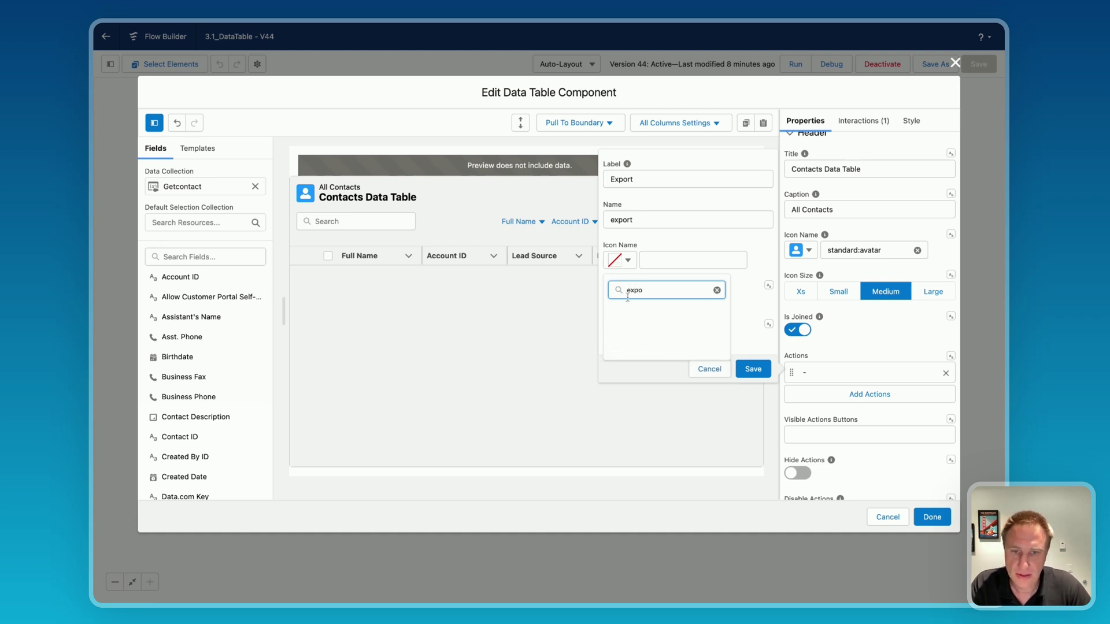
pyautogui.press('BackSpace')
pyautogui.press('BackSpace')
pyautogui.press('BackSpace')
pyautogui.press('BackSpace')
pyautogui.press('BackSpace')
pyautogui.press('BackSpace')
pyautogui.write('down')
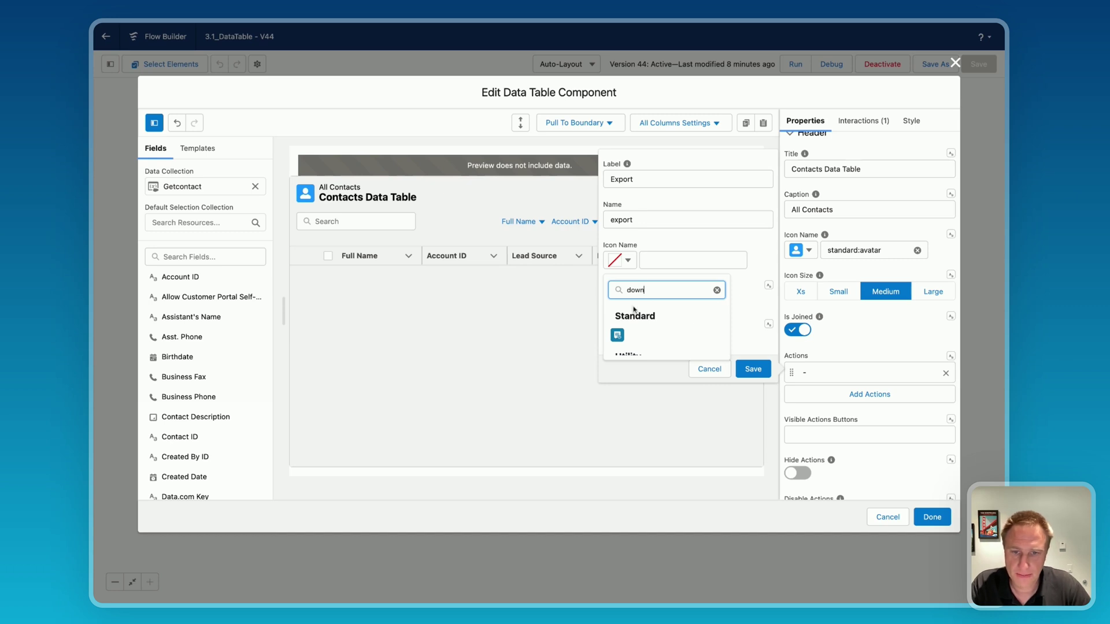
pyautogui.scroll(-3, 616, 337)
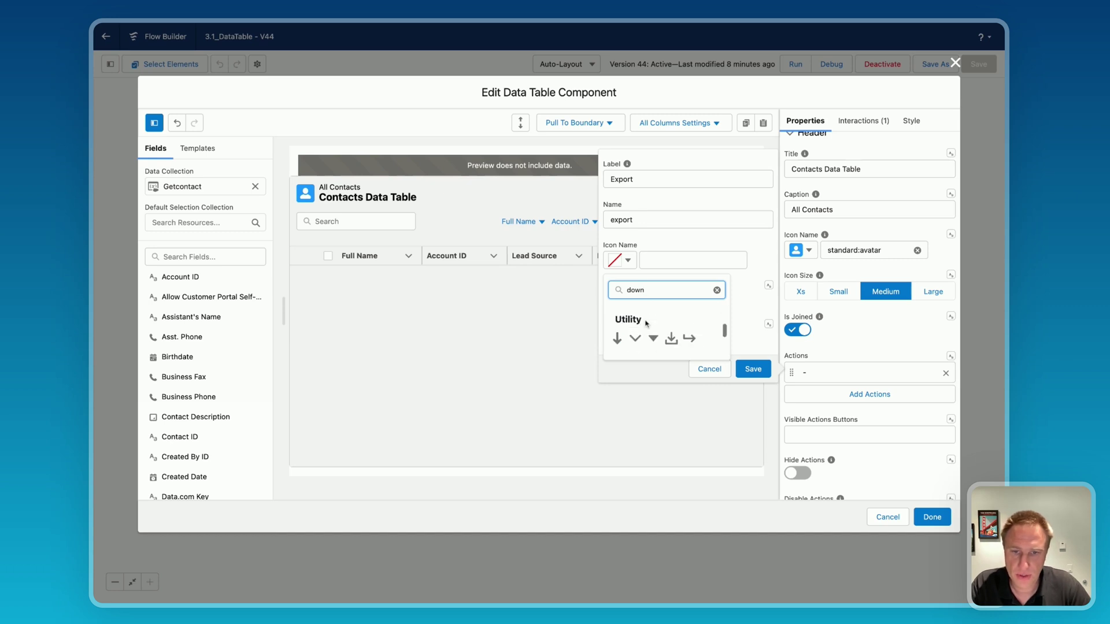
pyautogui.click(672, 338)
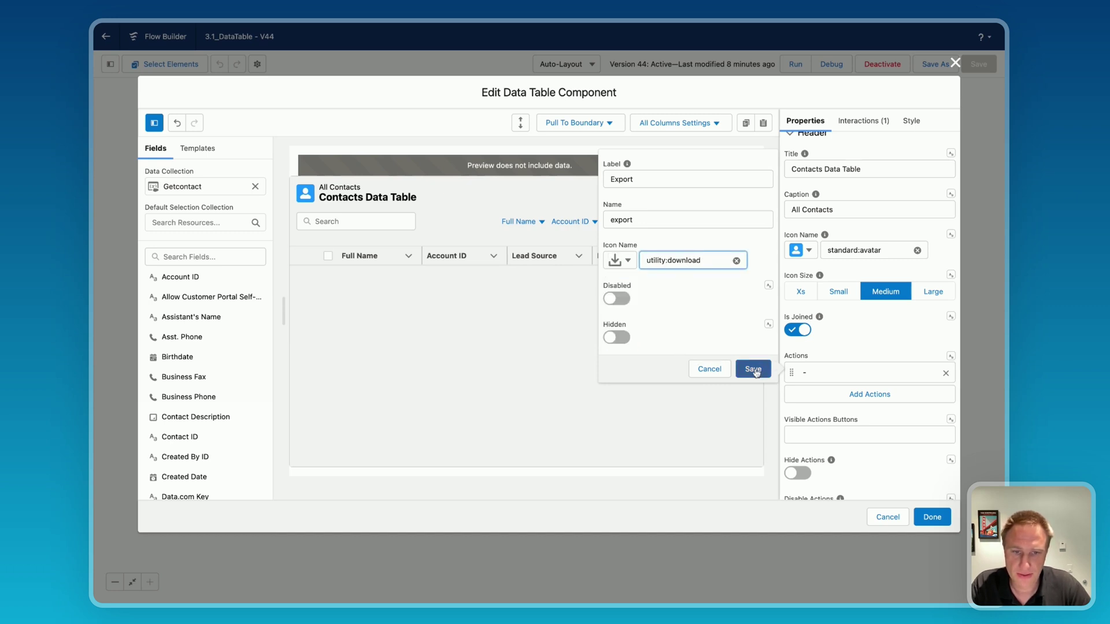
pyautogui.click(752, 368)
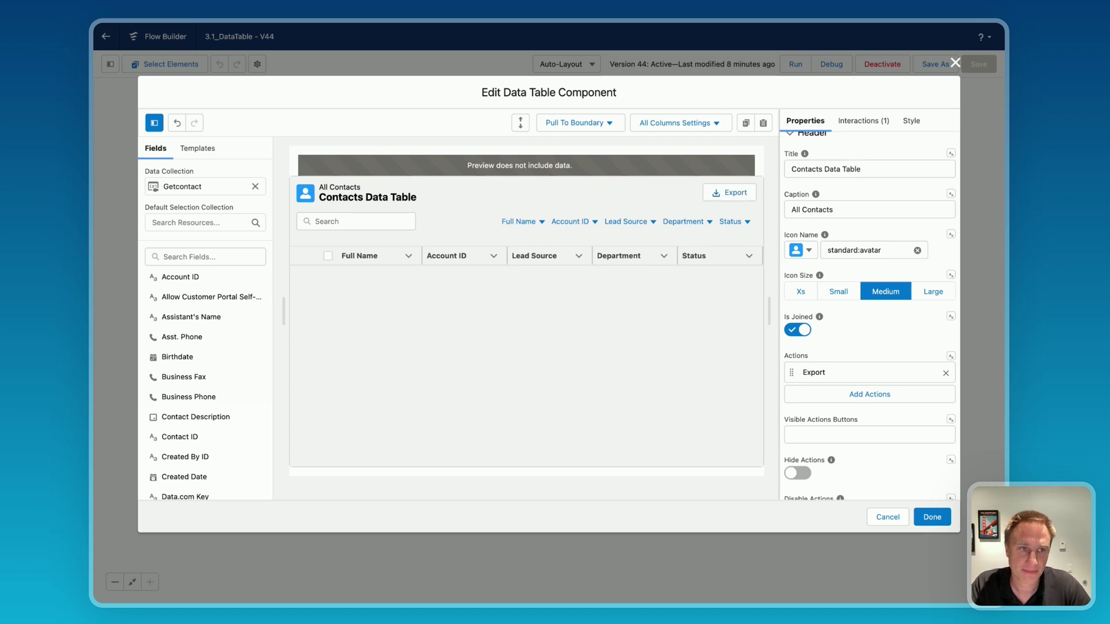
# Show the Interactions tab, where DatatableUpdateRecords is the Save interaction.
pyautogui.click(862, 127)
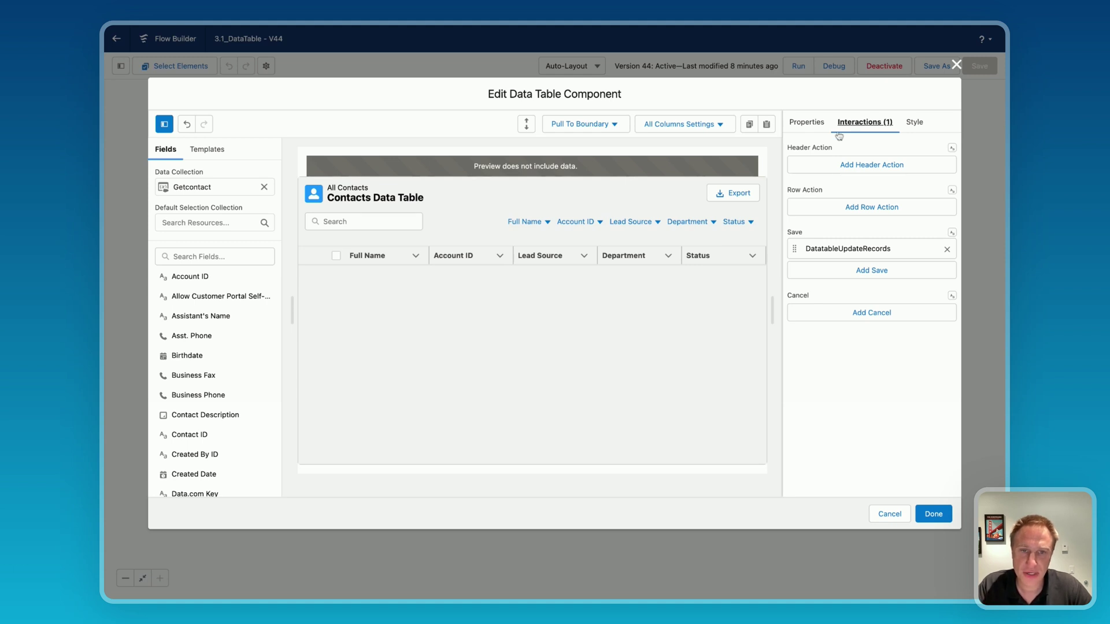
# Add a header action interaction targeting Export with type Export To.
pyautogui.click(847, 167)
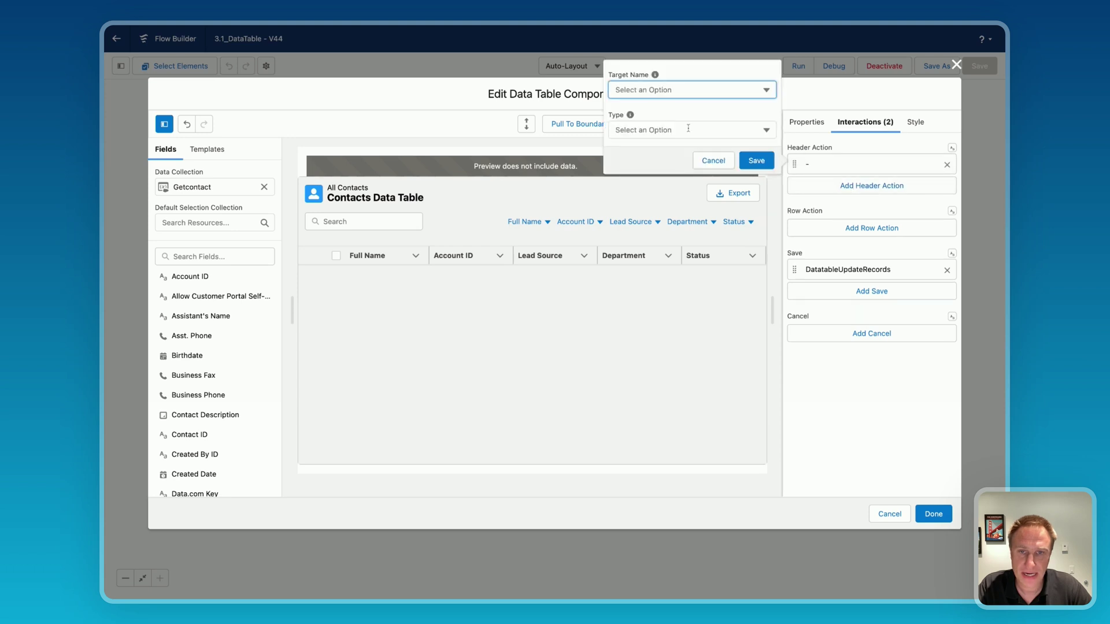
pyautogui.click(636, 91)
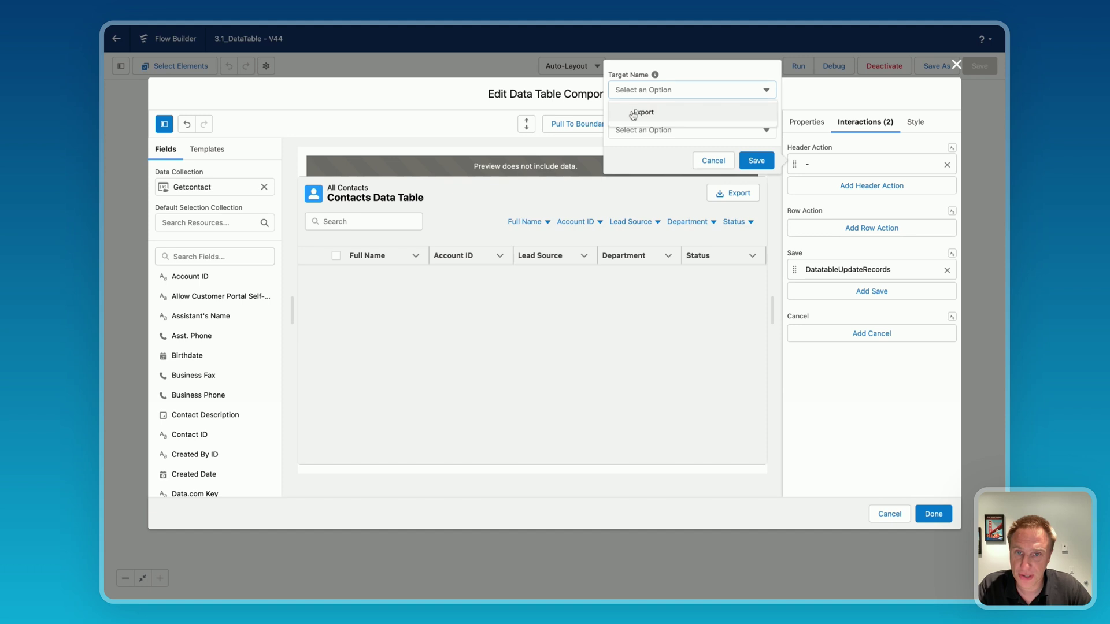
pyautogui.click(632, 114)
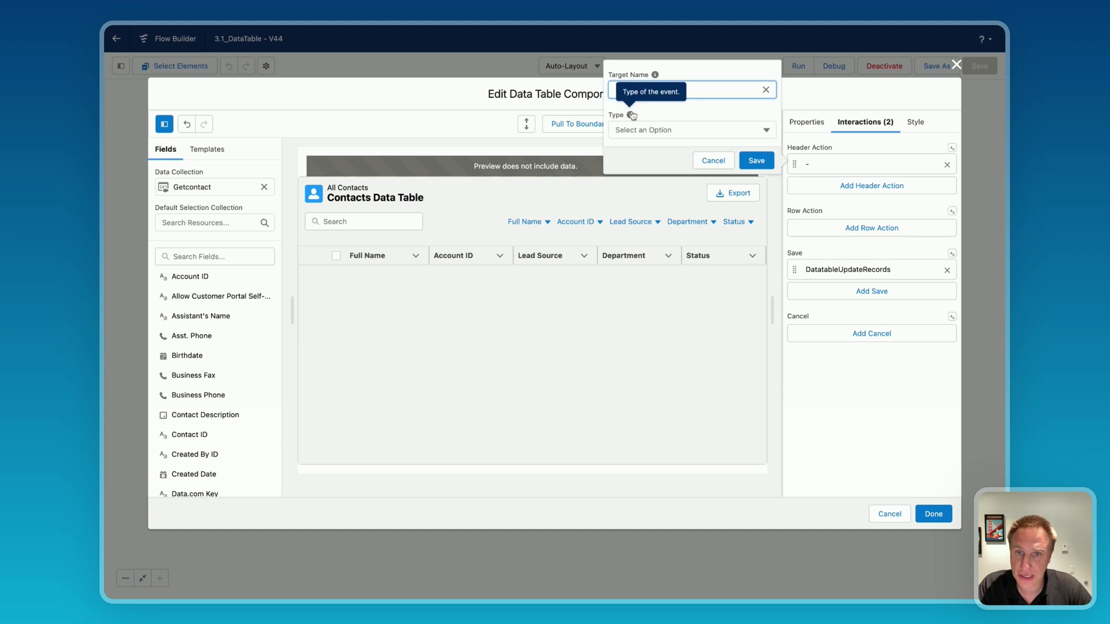
pyautogui.click(657, 130)
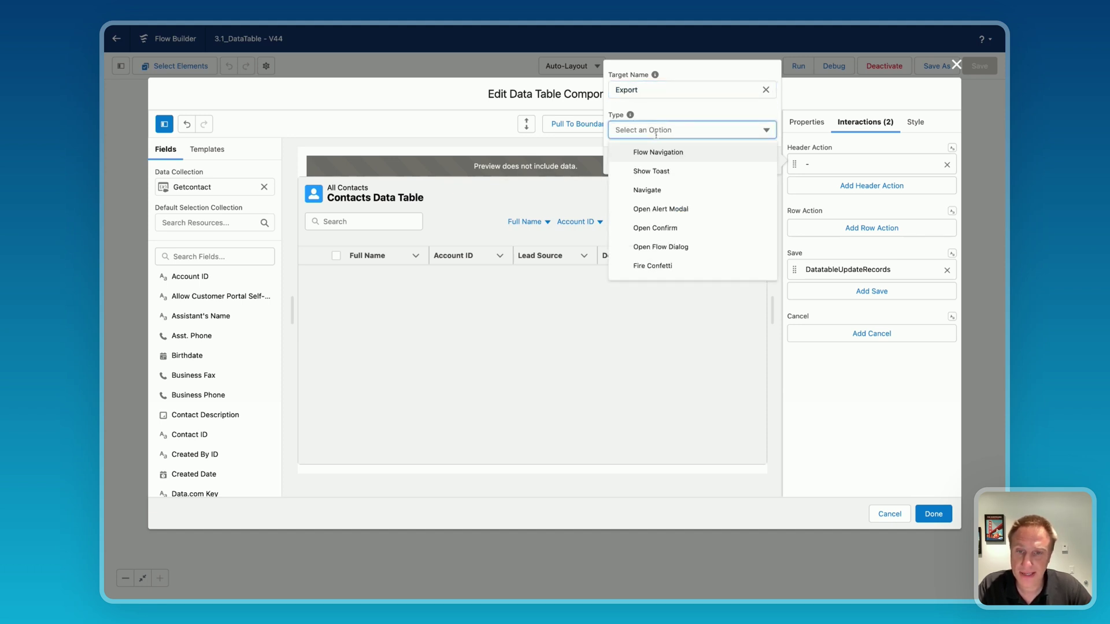
pyautogui.scroll(-2, 664, 200)
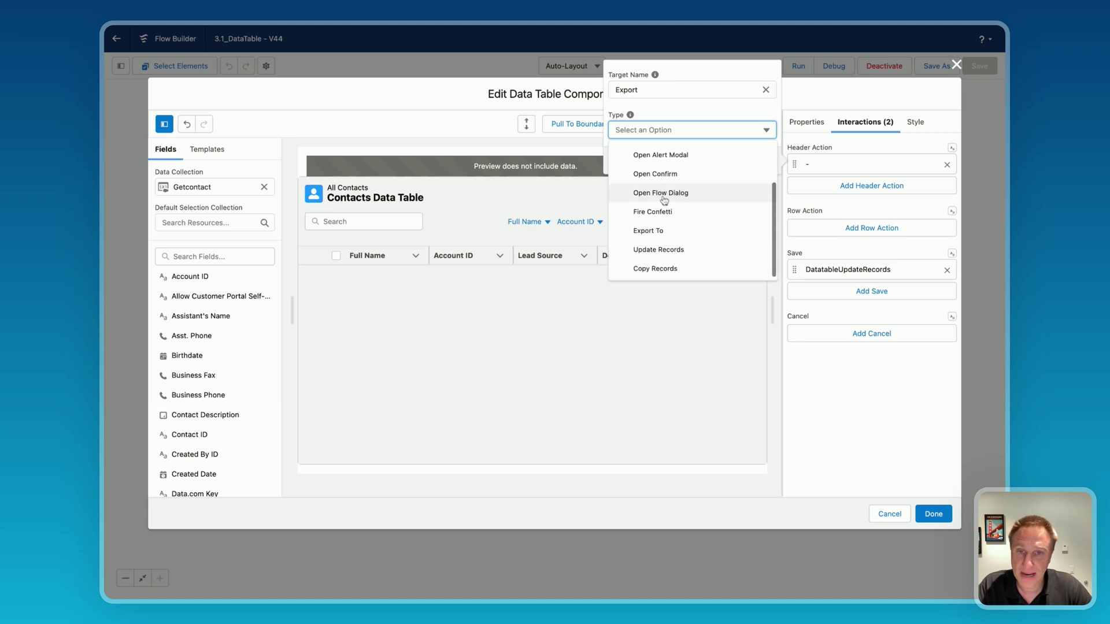
pyautogui.click(657, 232)
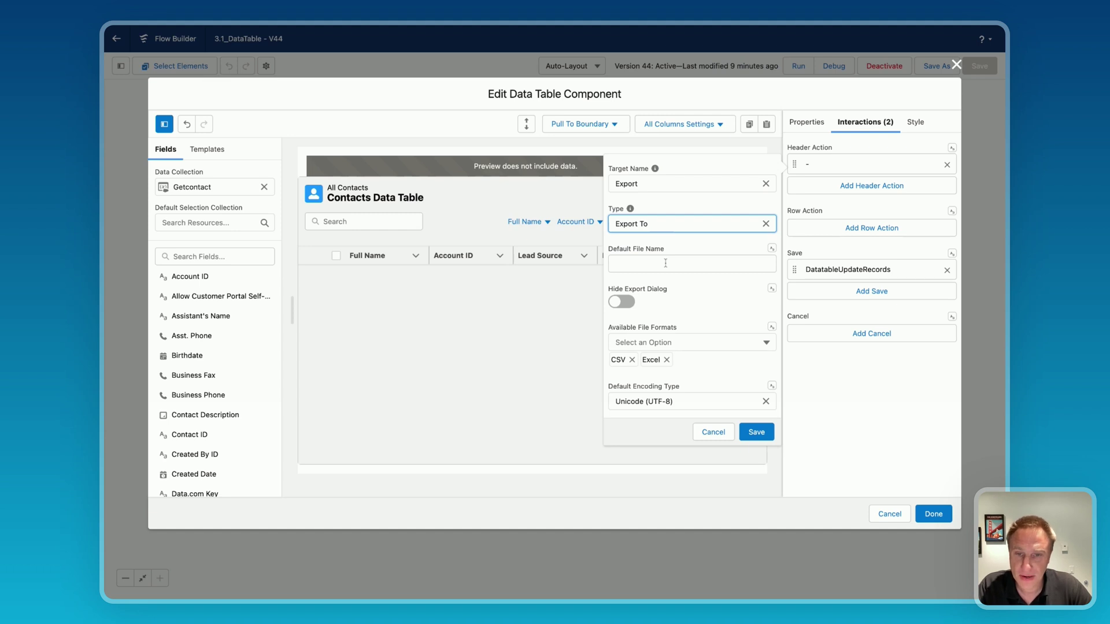
# Set the default export file name to AvonniData as a manual value and save the interaction.
pyautogui.click(665, 264)
pyautogui.write('Av')
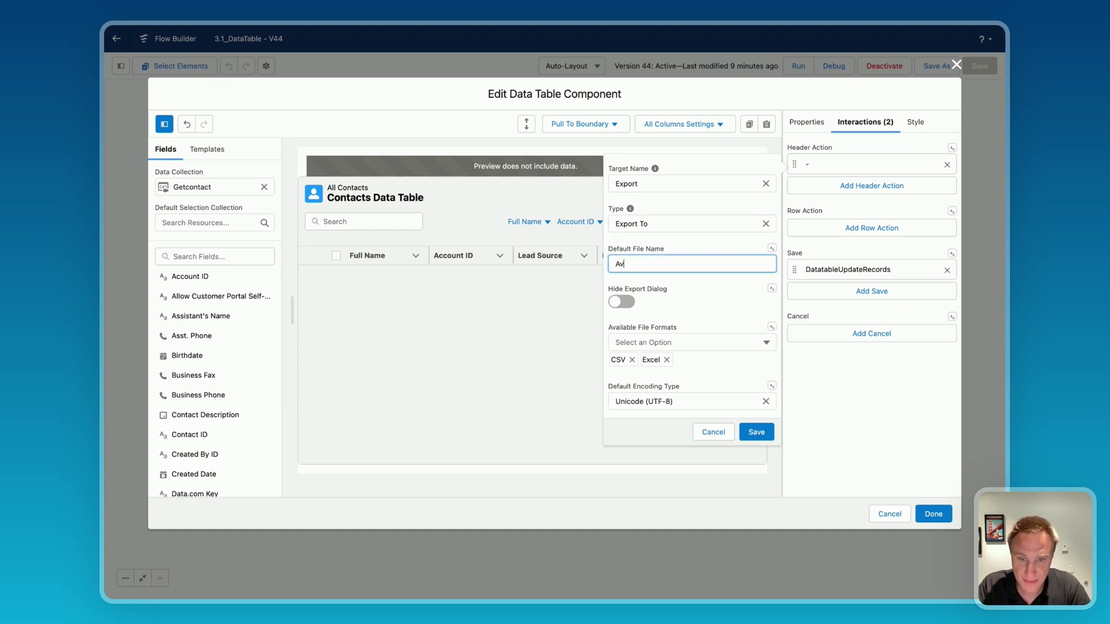
pyautogui.write('onniData')
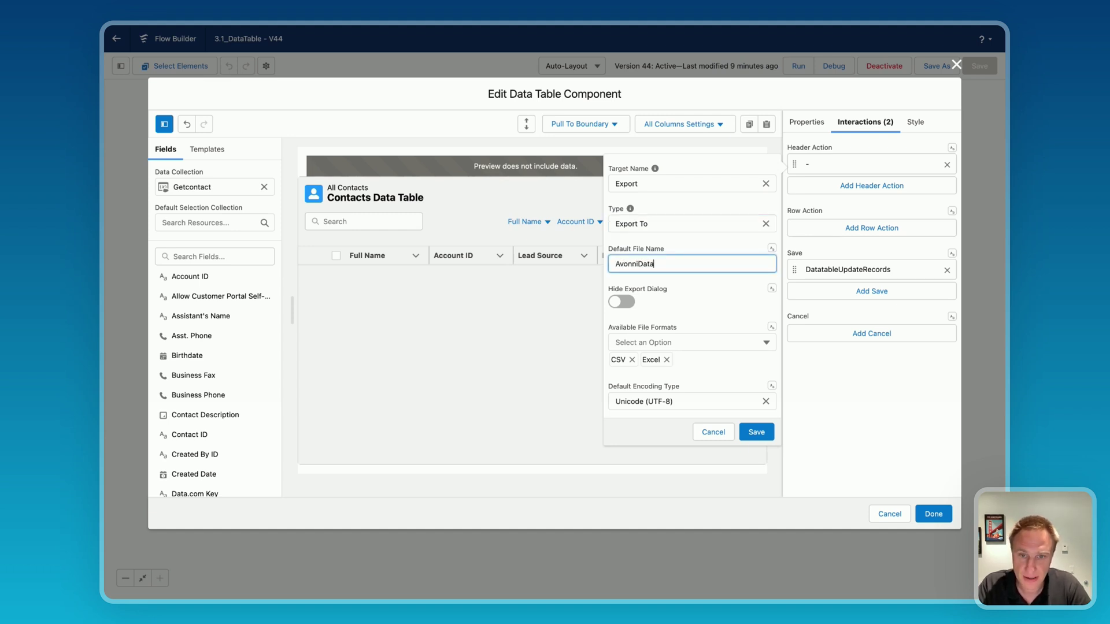
pyautogui.click(764, 249)
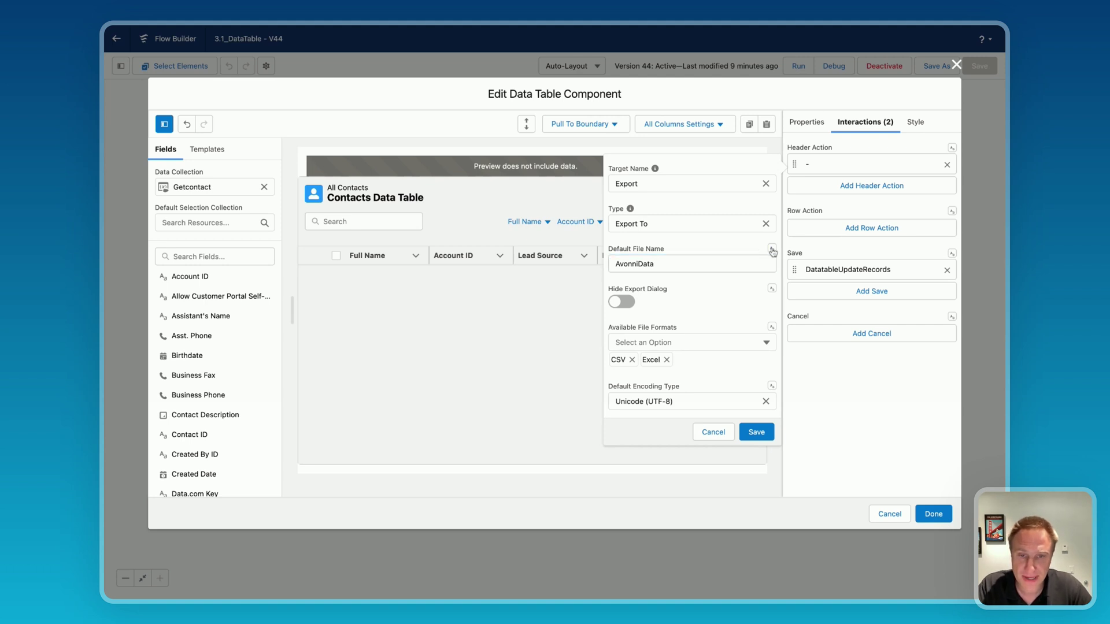
pyautogui.click(772, 249)
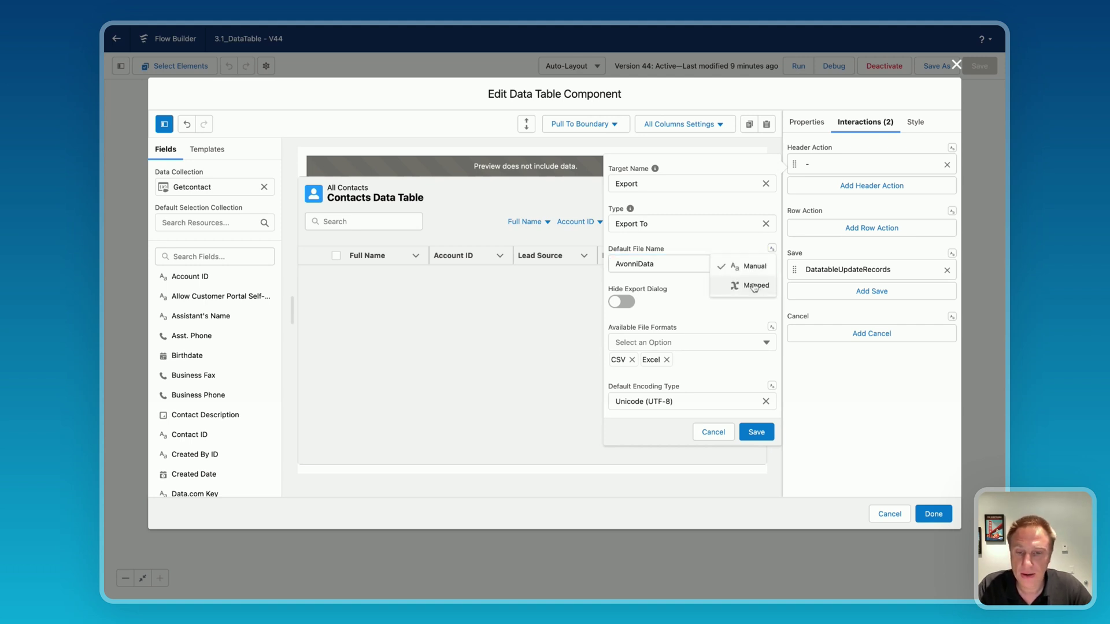
pyautogui.click(694, 252)
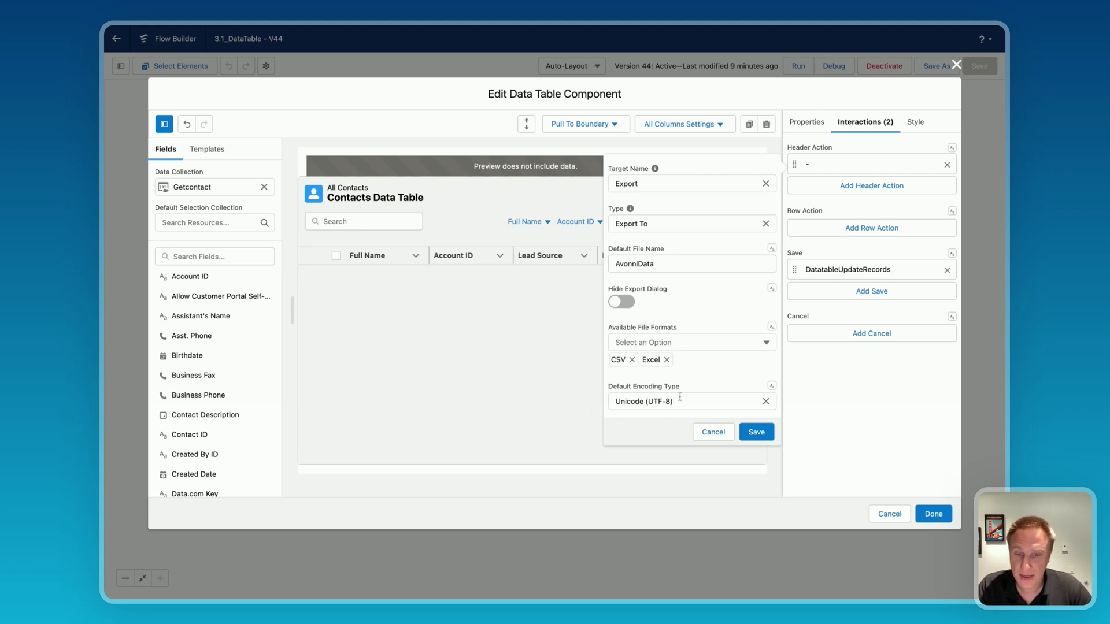
pyautogui.click(757, 433)
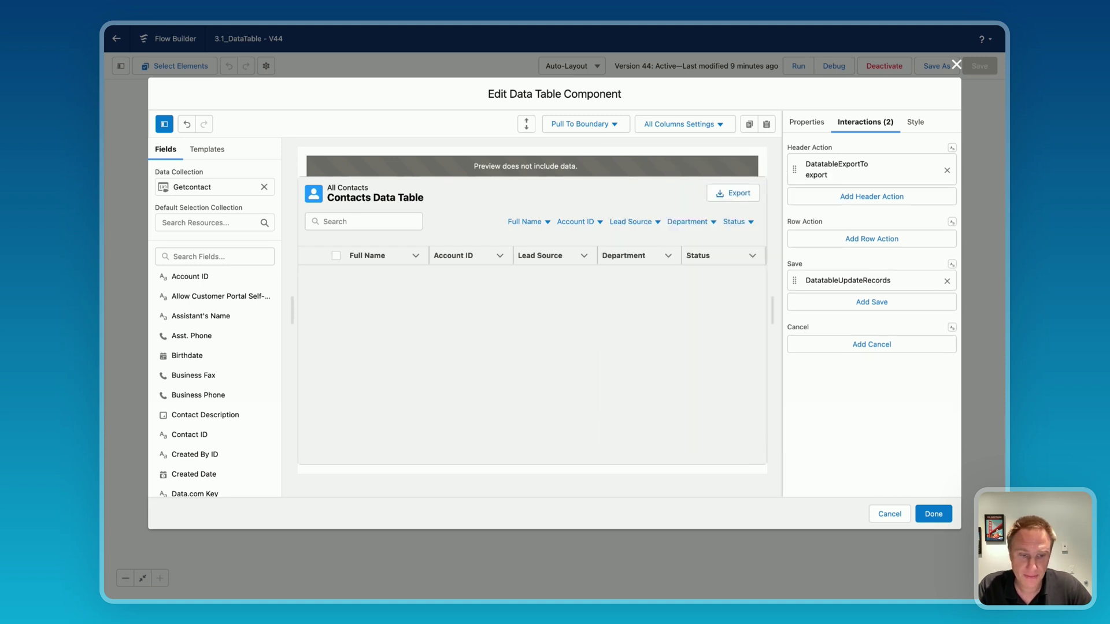
# Close the component and screen editors and save the flow as a new version.
pyautogui.click(933, 514)
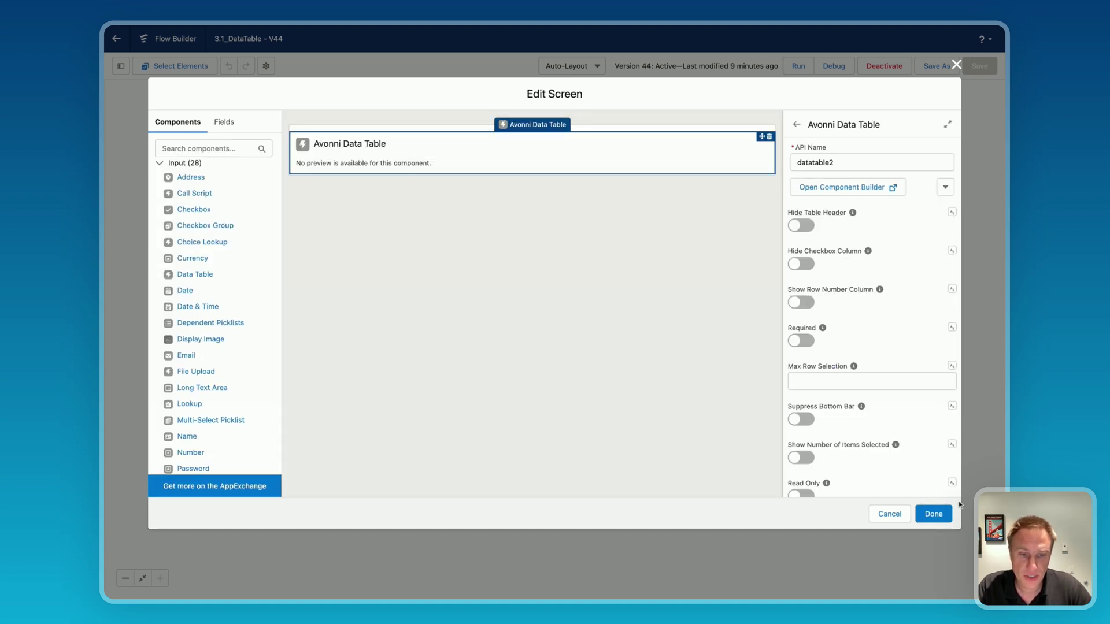
pyautogui.click(933, 514)
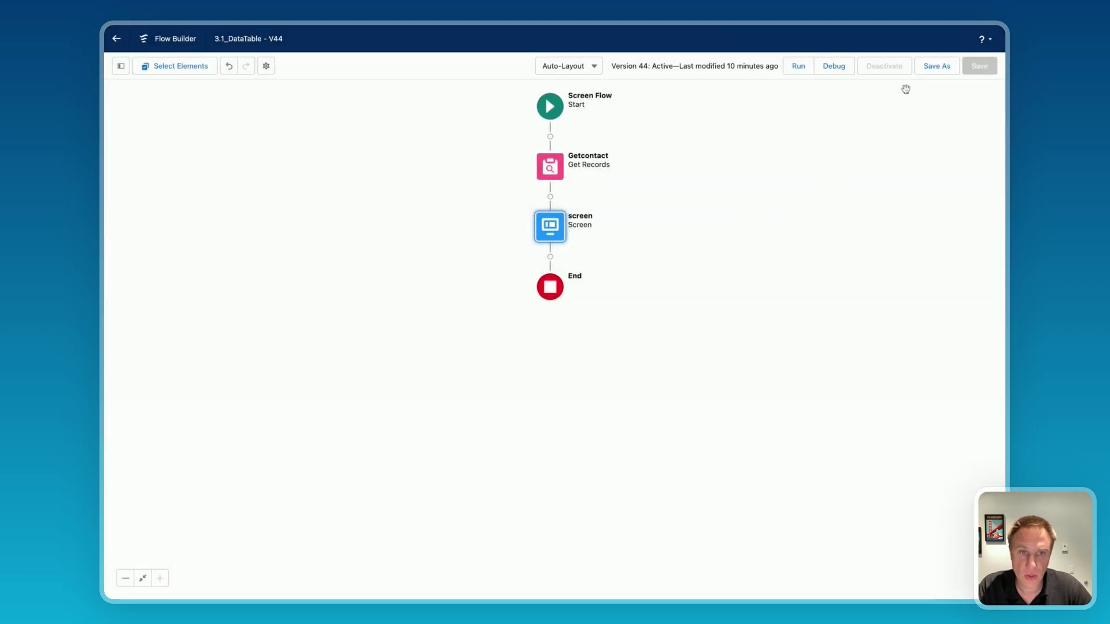
pyautogui.click(929, 70)
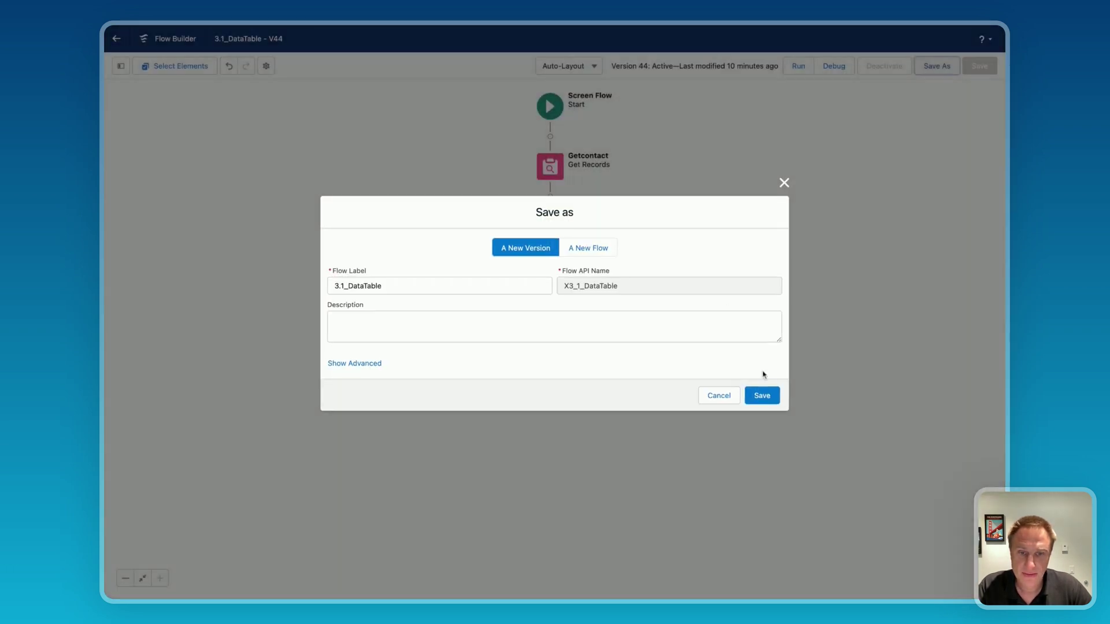
pyautogui.click(763, 398)
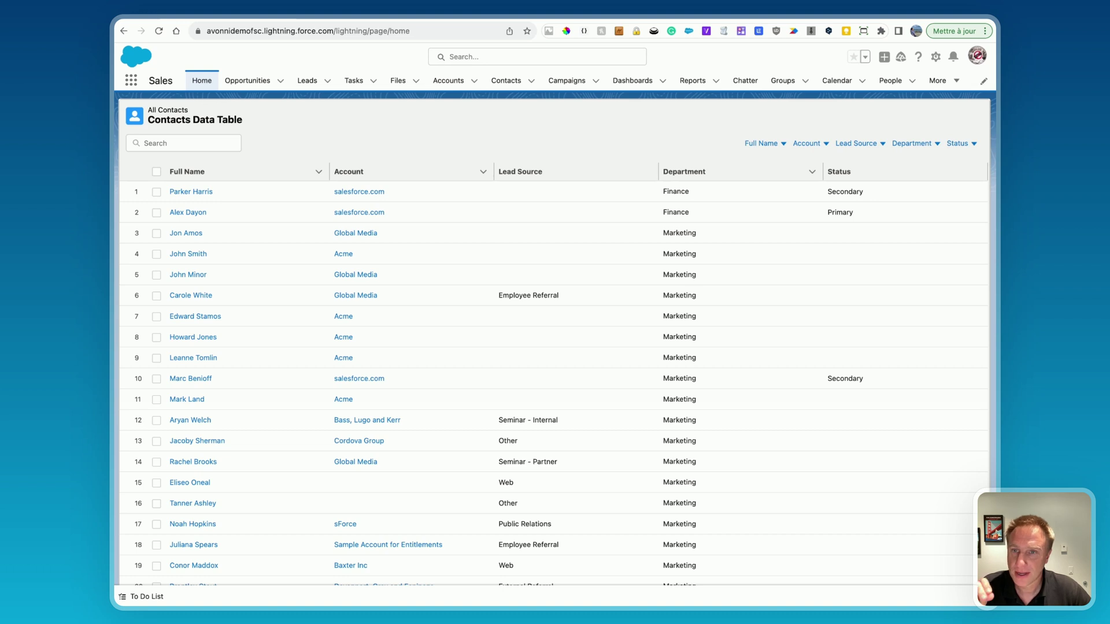
# Reload the page, check the first three contacts, and open the Export dialog.
pyautogui.click(158, 31)
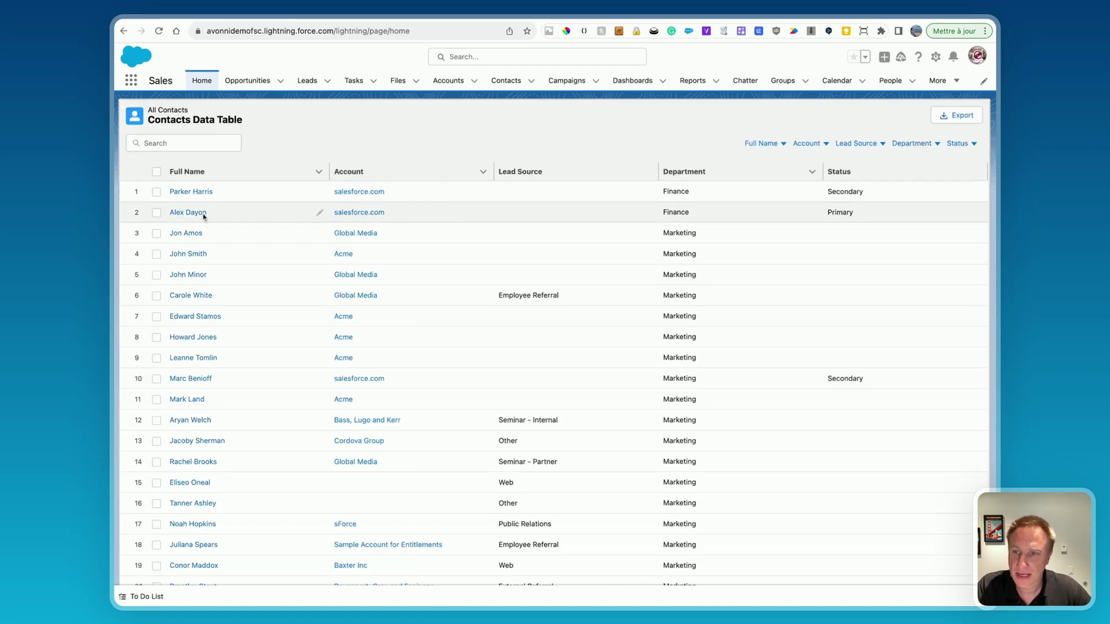
pyautogui.click(156, 192)
pyautogui.click(156, 213)
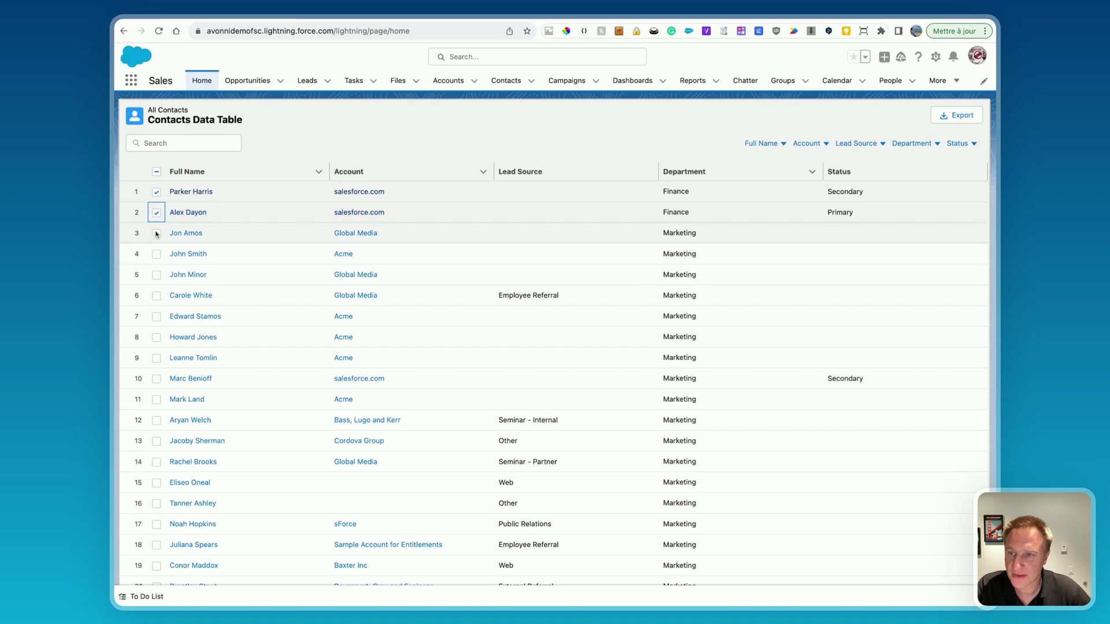
pyautogui.click(156, 234)
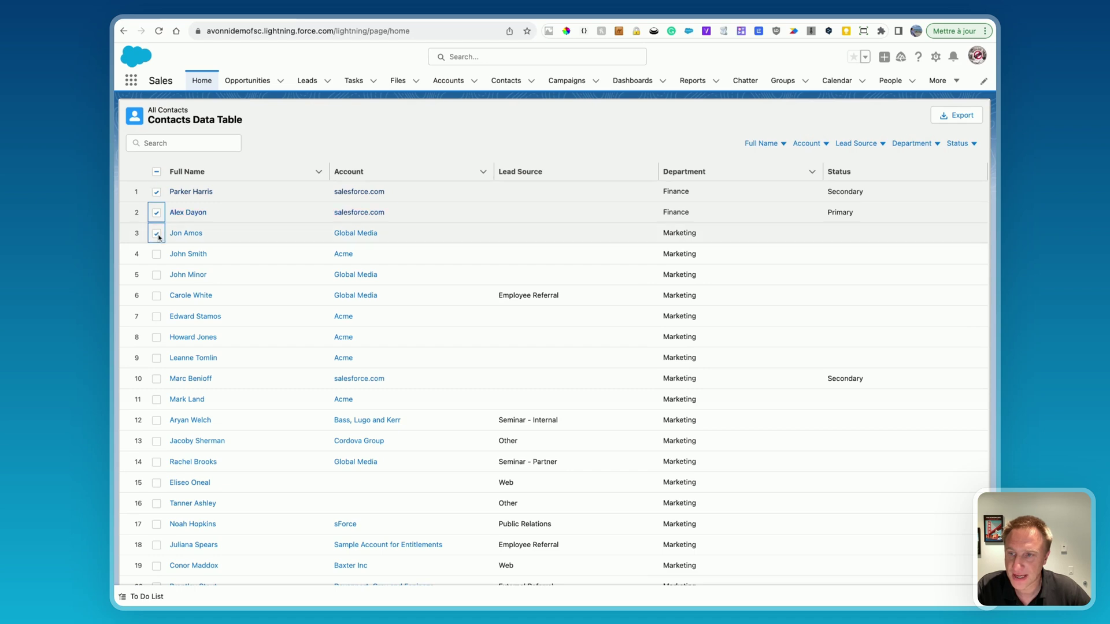
pyautogui.click(960, 118)
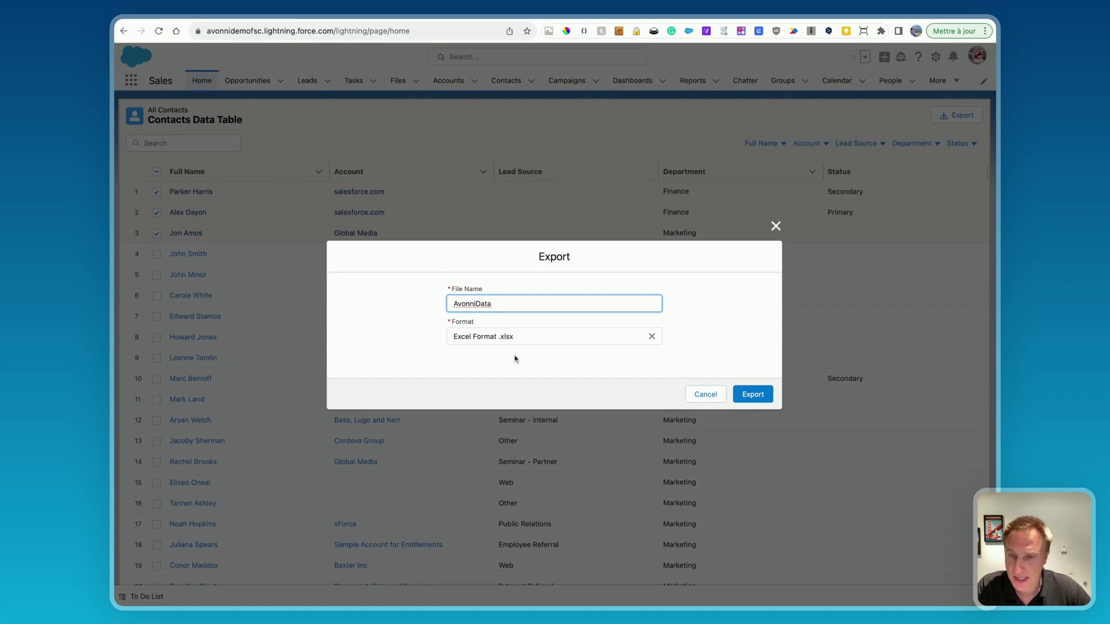
# Export the three selected contacts as AvonniData in Excel Format .xls, then clear the selection.
pyautogui.click(503, 340)
pyautogui.scroll(-2, 503, 364)
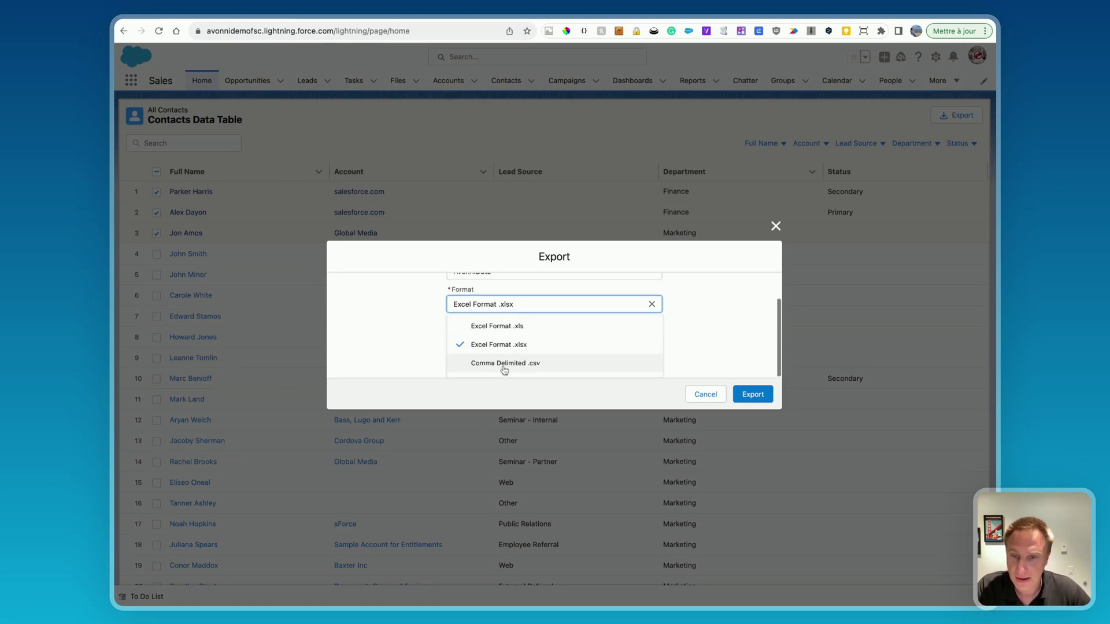
pyautogui.click(524, 364)
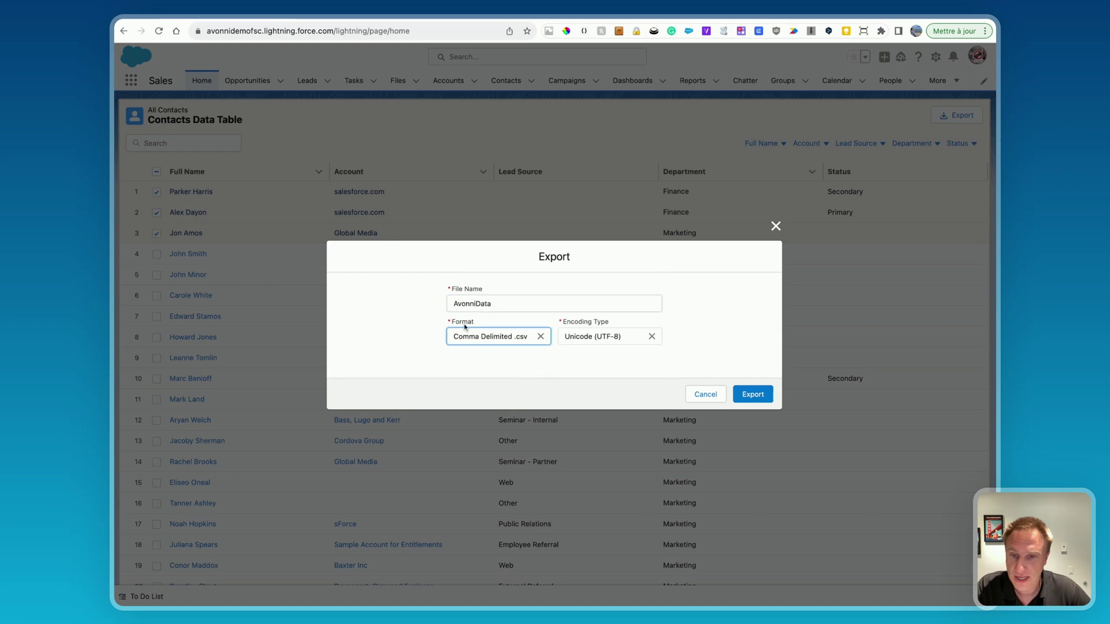
pyautogui.click(518, 339)
pyautogui.click(454, 359)
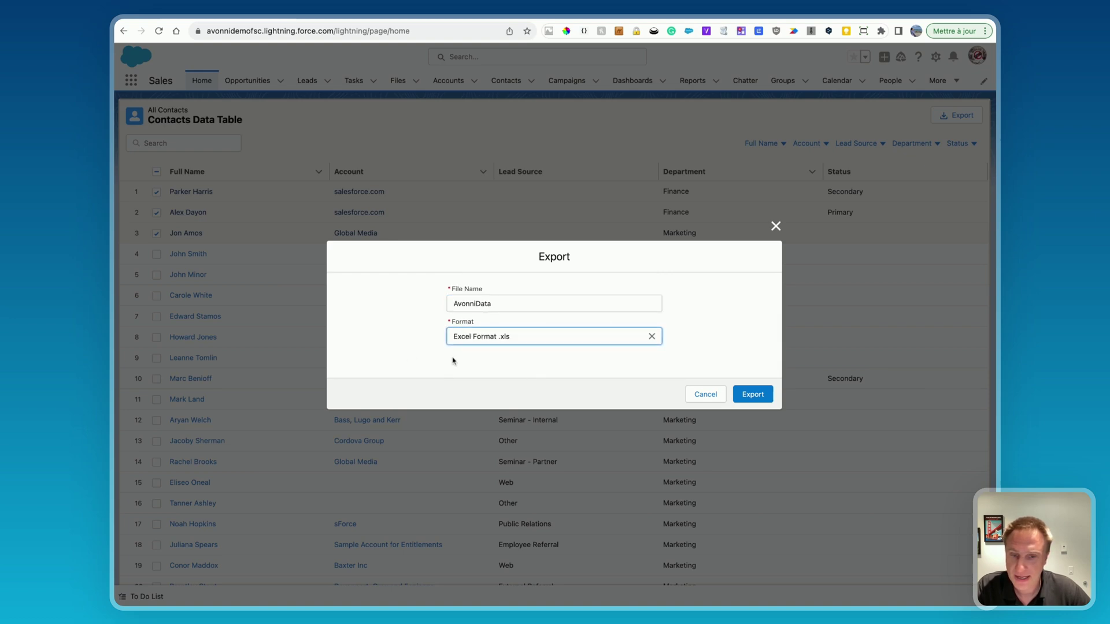
pyautogui.click(763, 394)
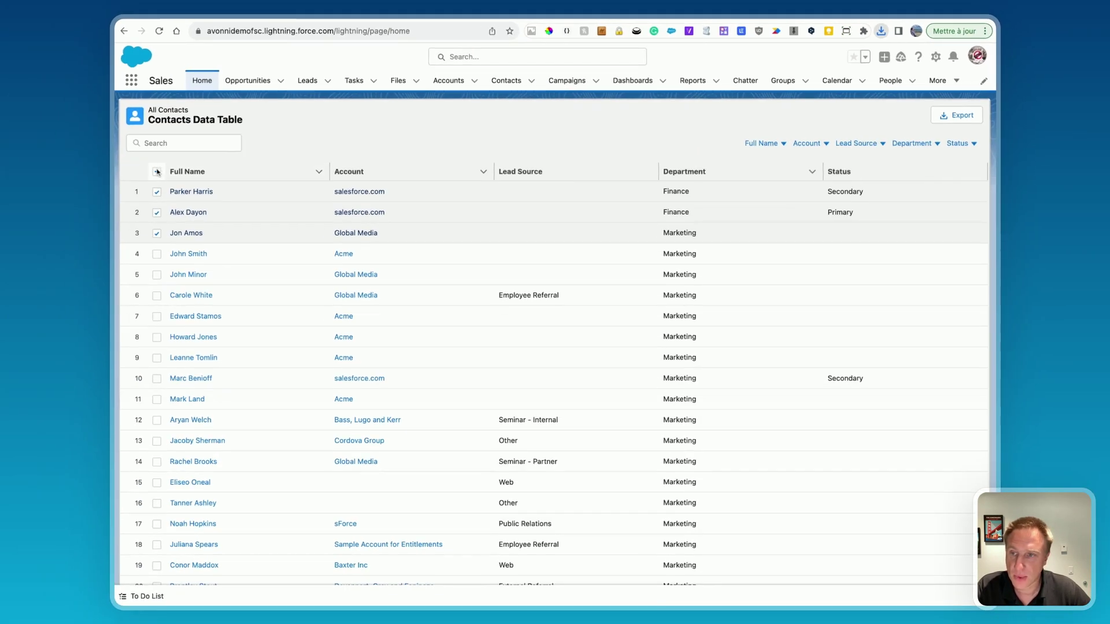
pyautogui.click(157, 171)
# Select all contacts and export them as AvonniData in Comma Delimited .csv format.
pyautogui.click(156, 172)
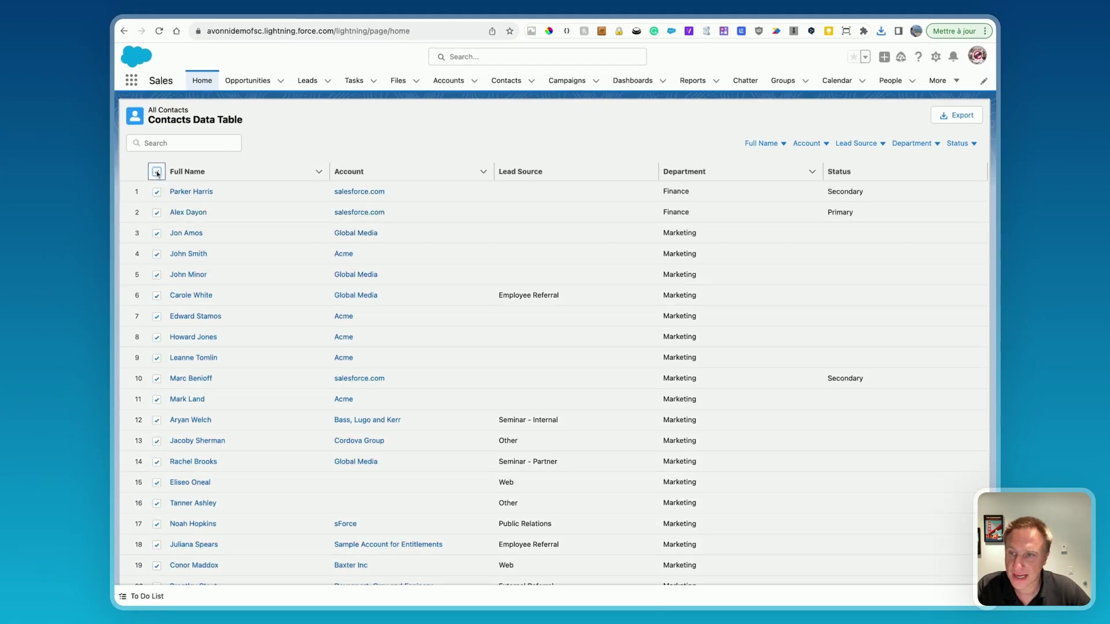
pyautogui.click(961, 115)
pyautogui.click(527, 334)
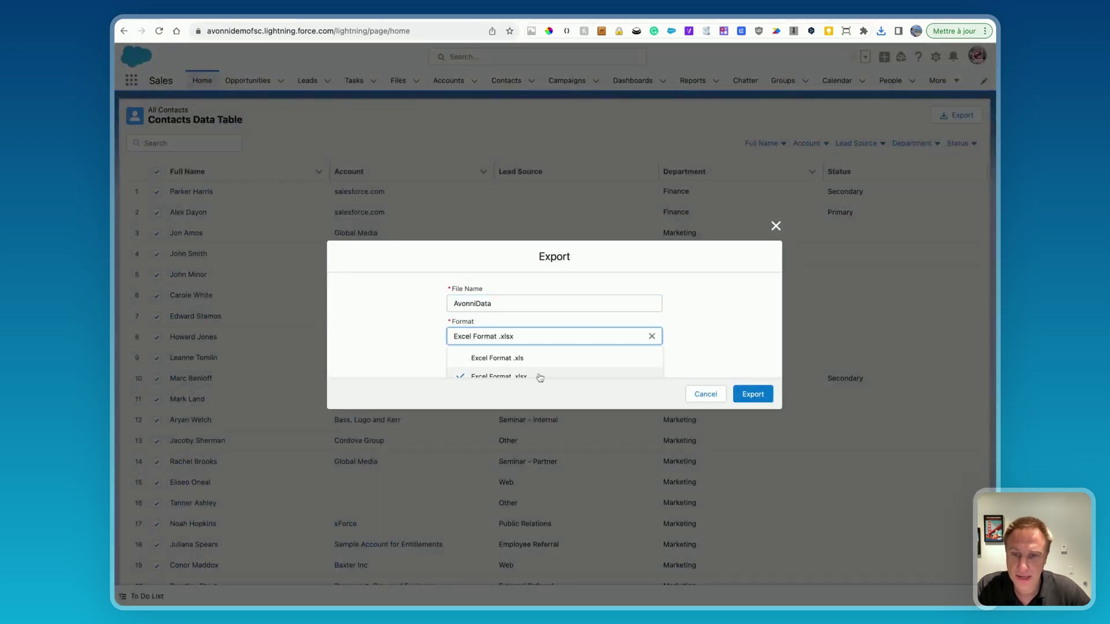
pyautogui.scroll(-2, 540, 379)
pyautogui.click(525, 363)
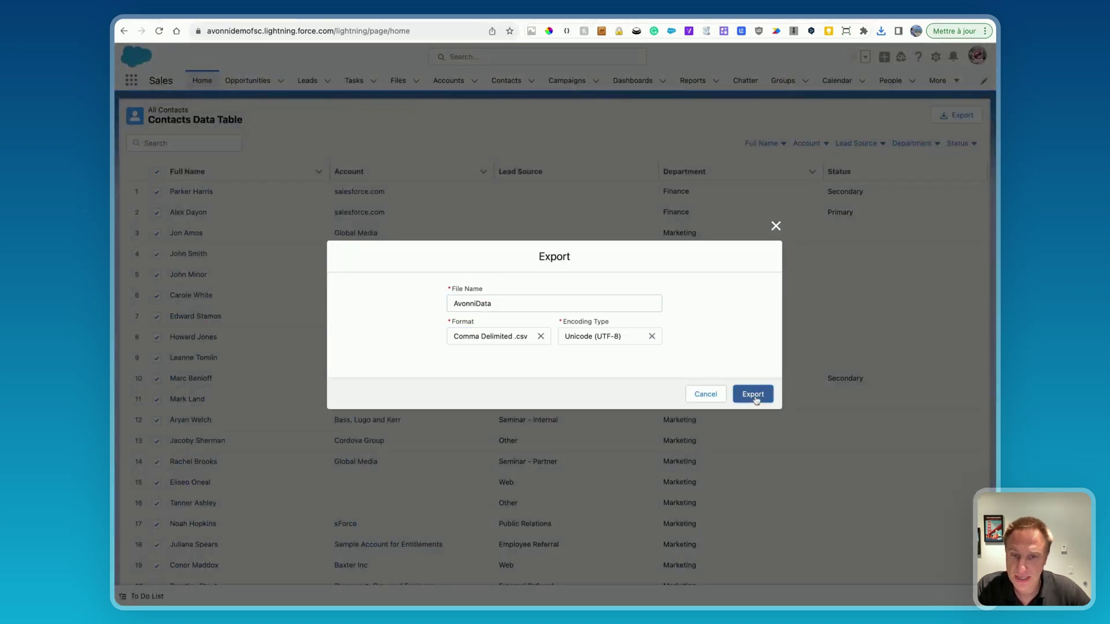
pyautogui.click(753, 394)
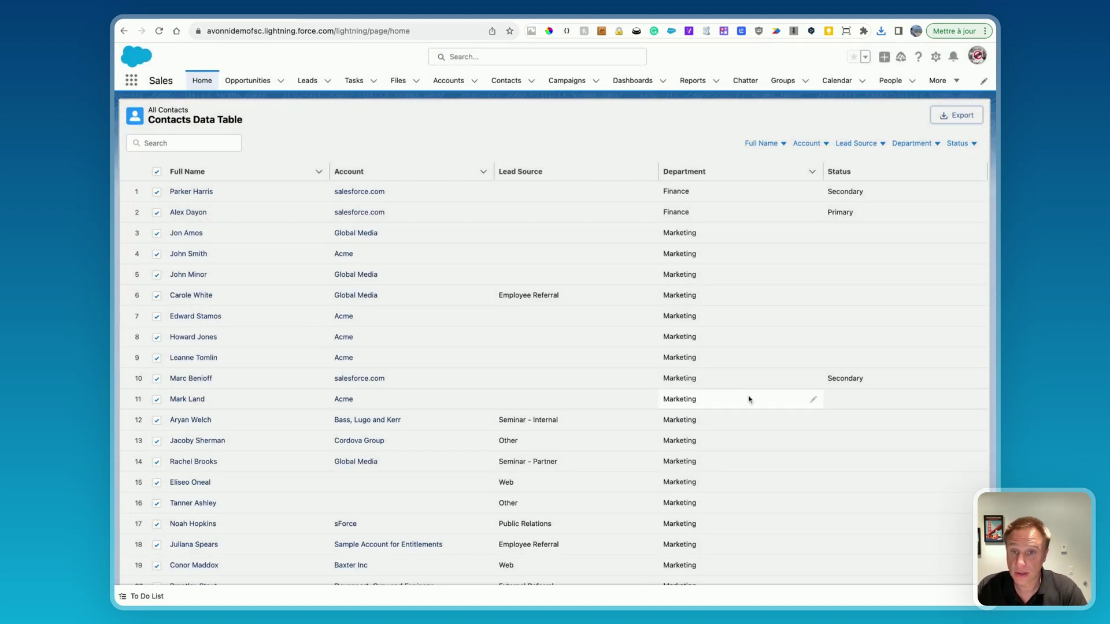